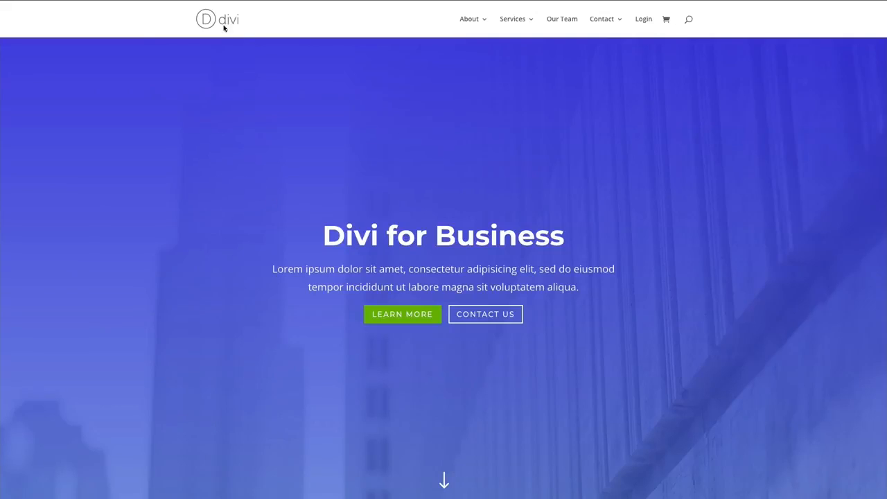
Enable the Visual Builder on the Divi for Business page and review its sections from the hero down to the contact form
click(206, 1)
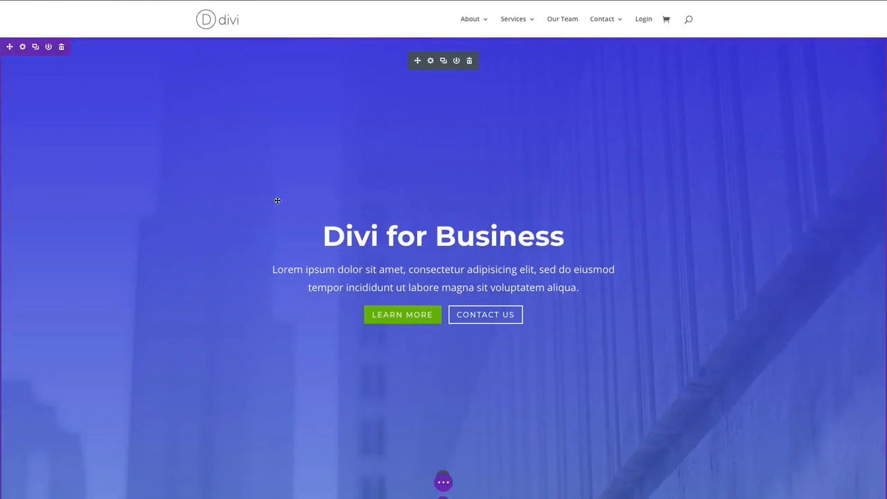
scroll(278, 200, down, 2)
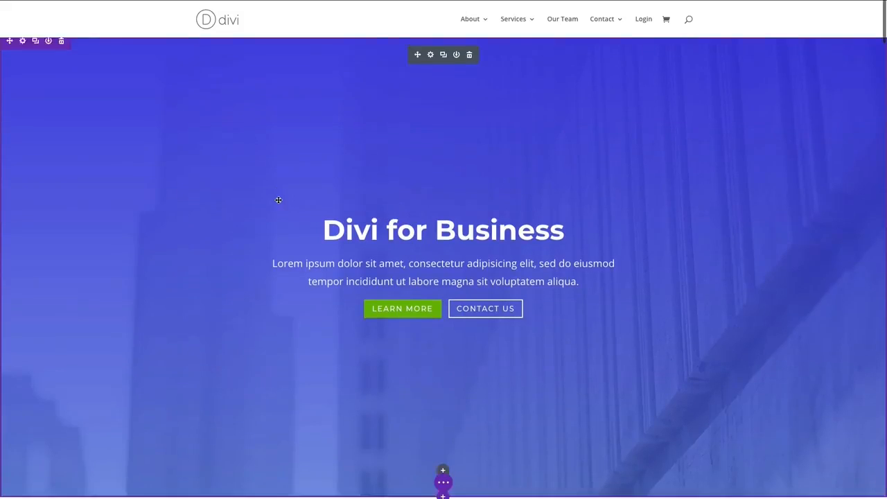
scroll(278, 199, up, 2)
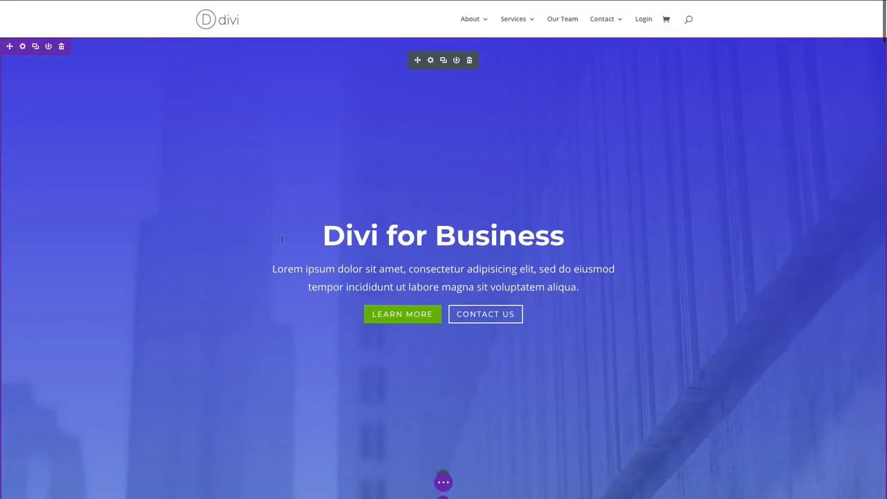
scroll(281, 238, down, 5)
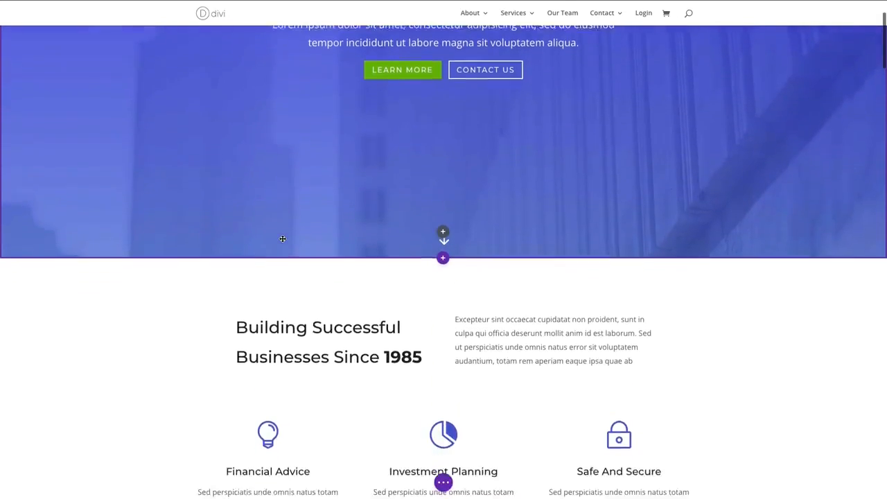
scroll(282, 238, down, 10)
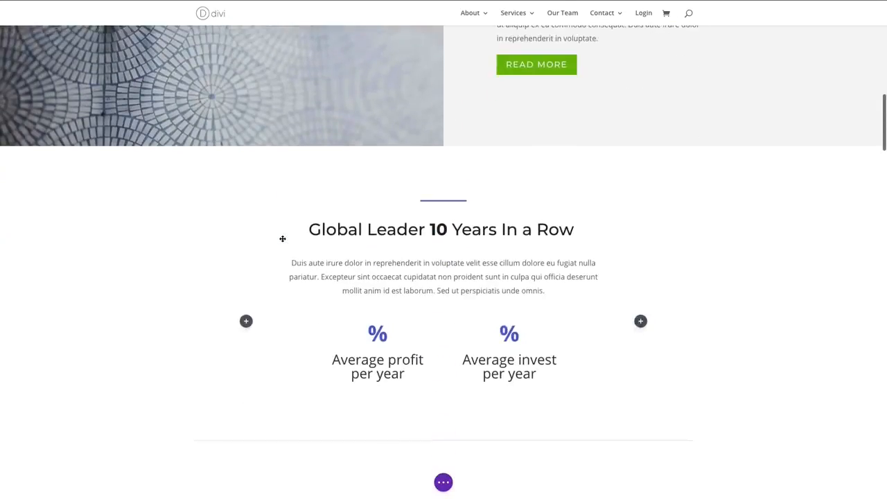
scroll(282, 239, down, 8)
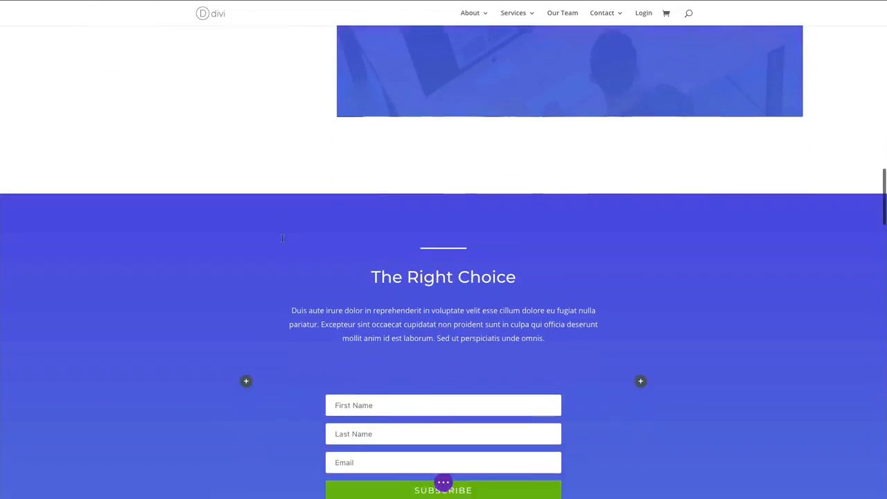
scroll(282, 239, down, 10)
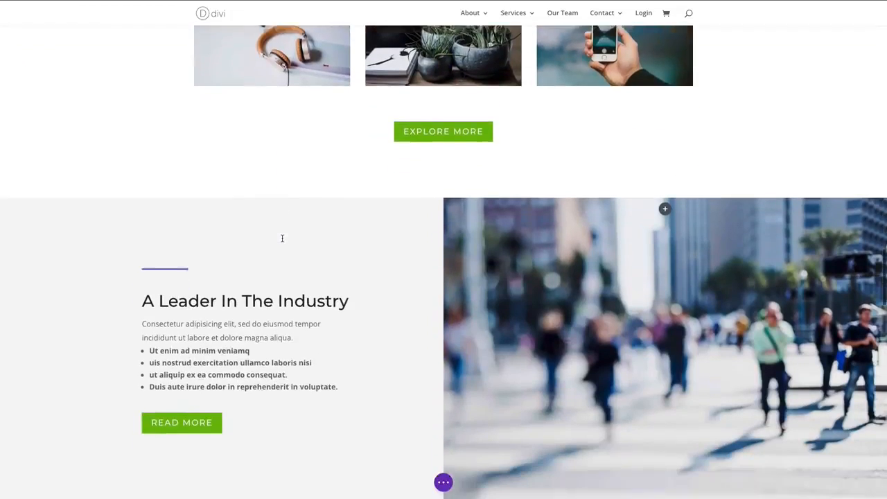
scroll(283, 238, down, 8)
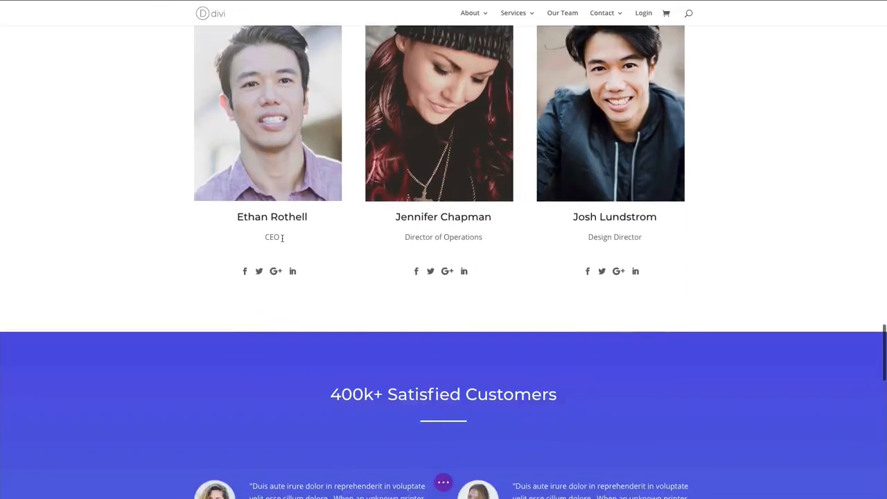
scroll(282, 238, down, 9)
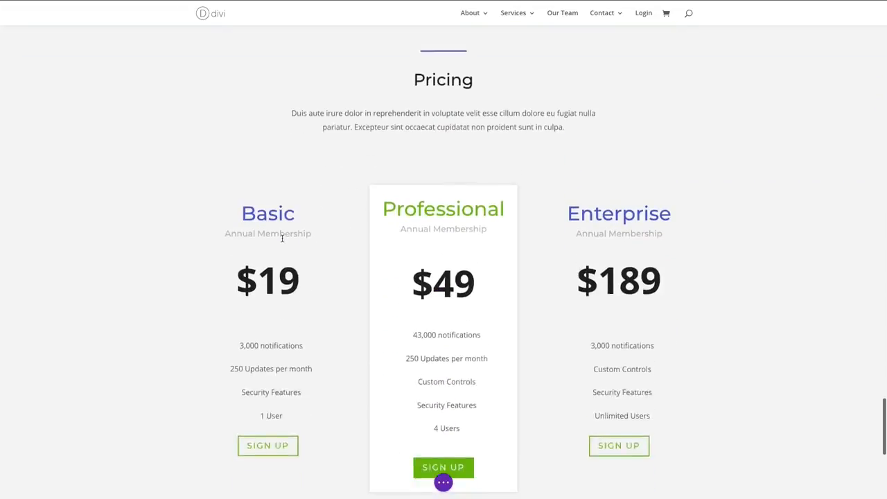
scroll(282, 239, down, 4)
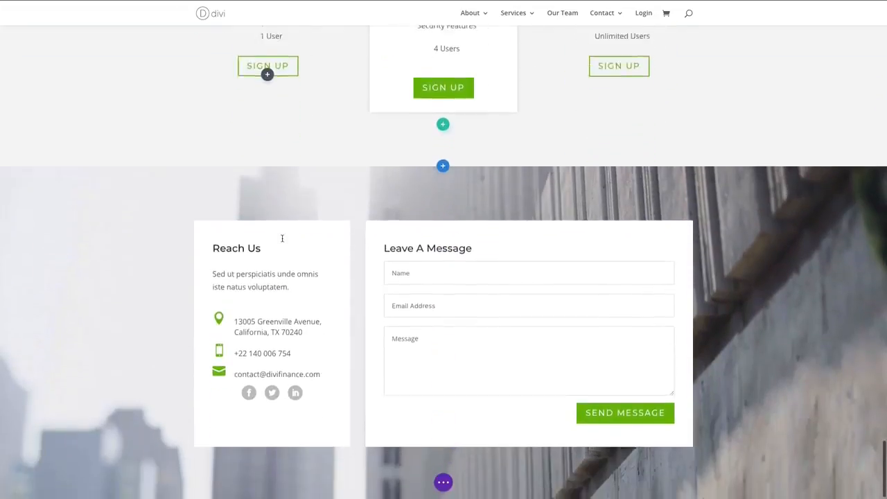
scroll(282, 238, up, 20)
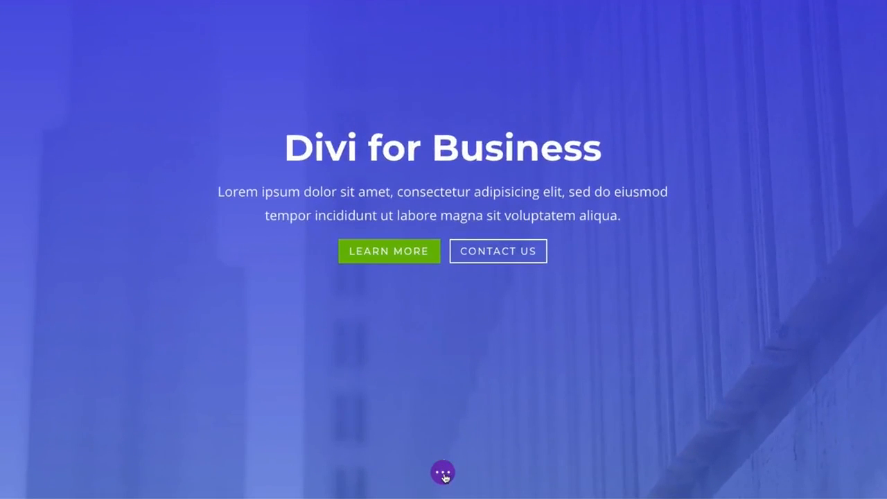
Save the whole page to the Divi Library as a template named "Landing Page Layout"
click(443, 471)
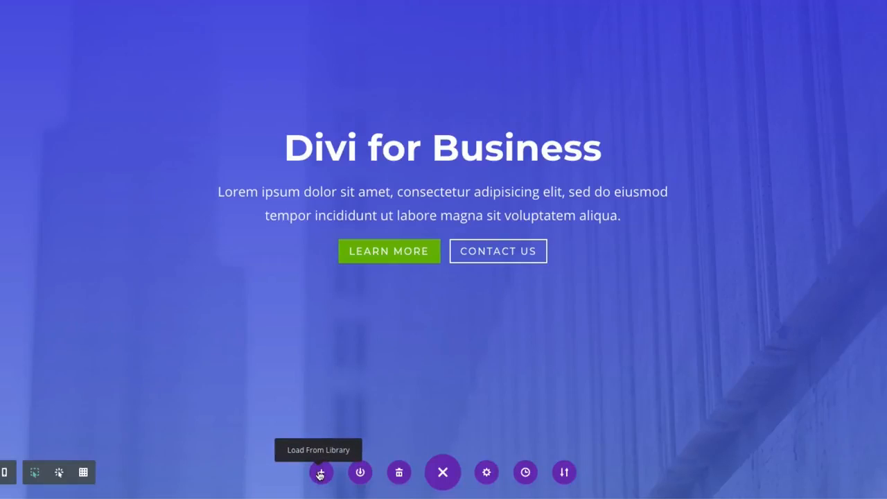
click(361, 476)
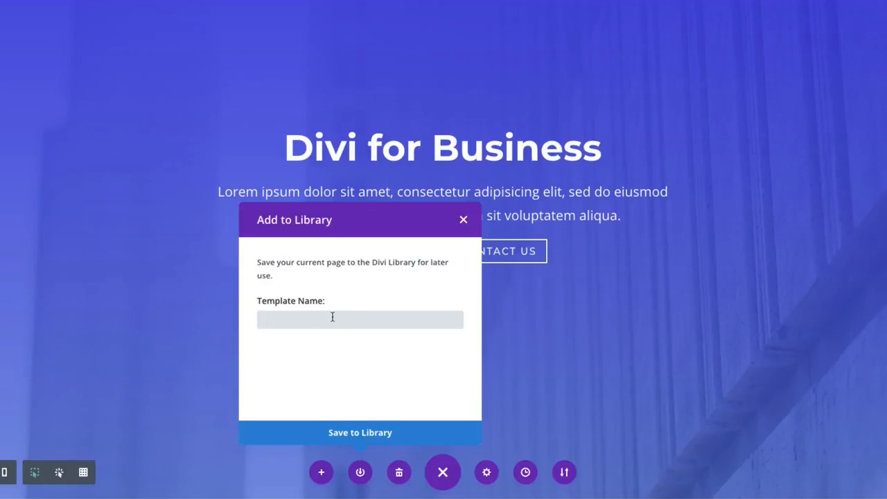
text(Landing Page Layout)
click(368, 431)
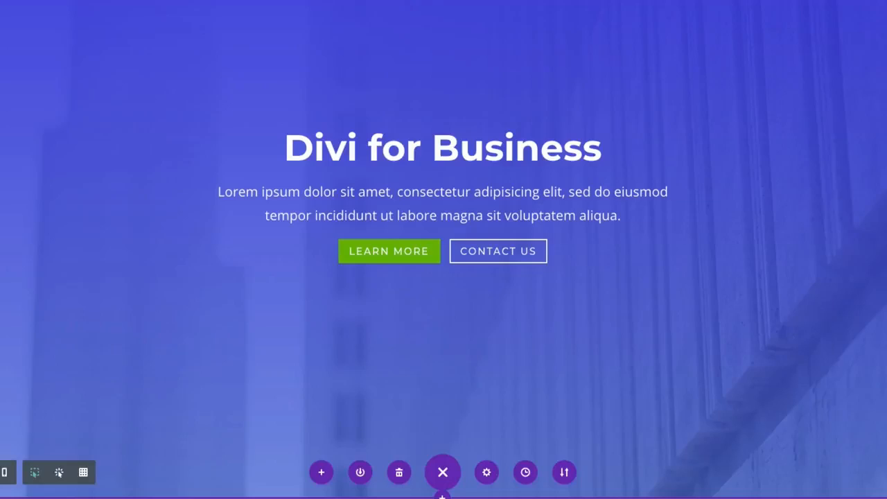
Create a new WordPress page in a separate browser tab and title it "New Landing Page"
mouse_move(106, 1)
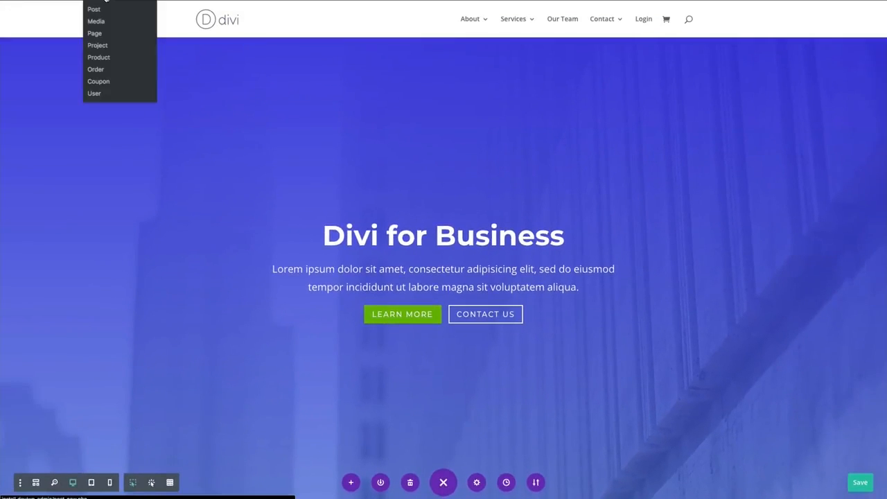
right_click(99, 34)
click(114, 35)
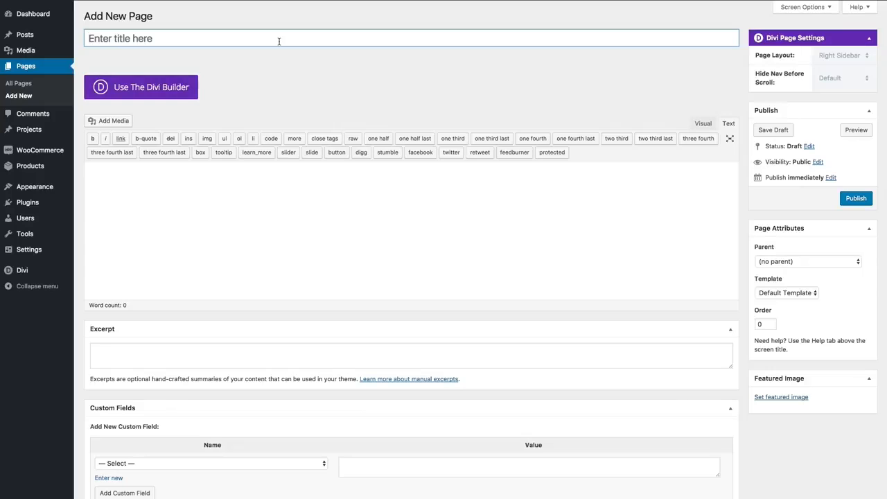
text(New)
text( Landing )
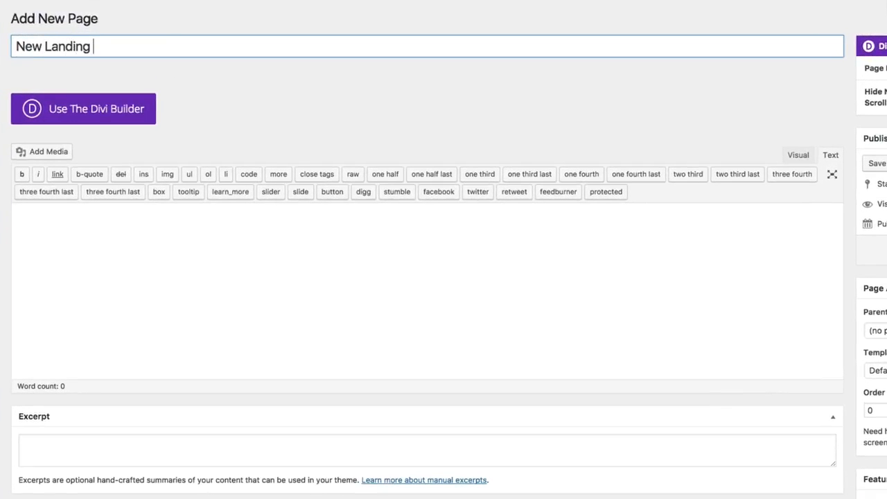
text(Page)
click(451, 123)
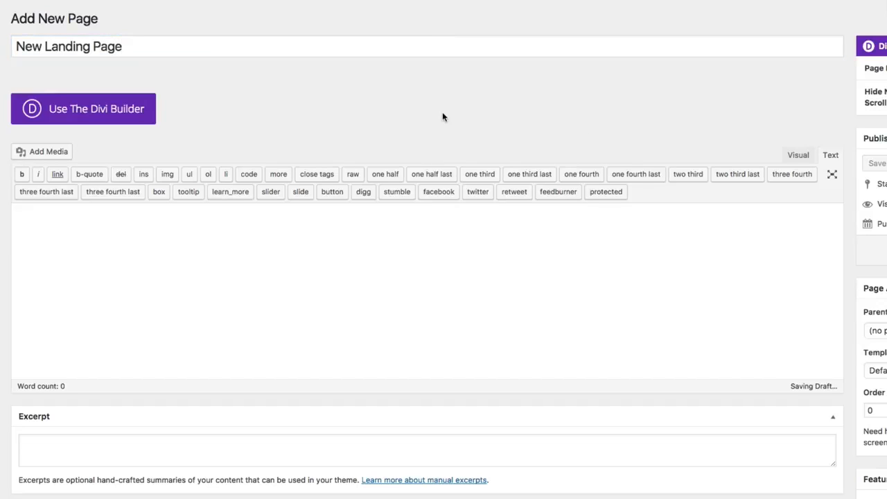
Enable the Divi Builder for the new page and load the saved "Landing Page Layout" from the library, replacing existing content
click(106, 115)
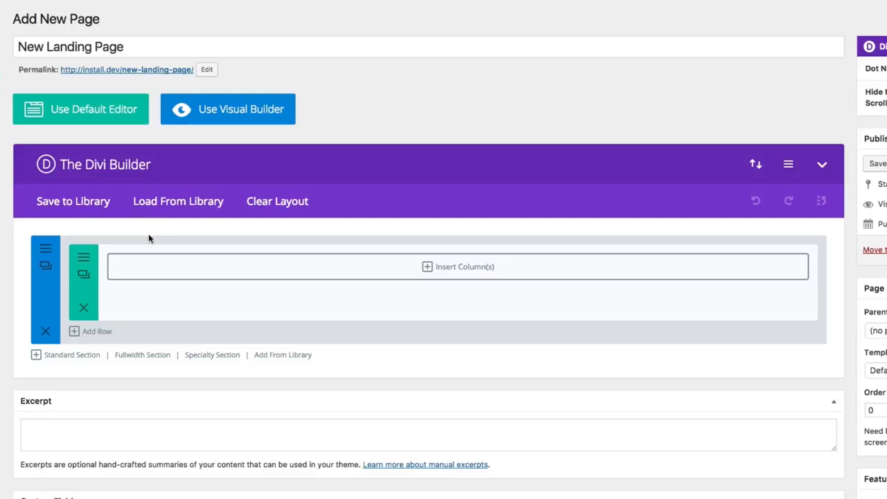
click(179, 202)
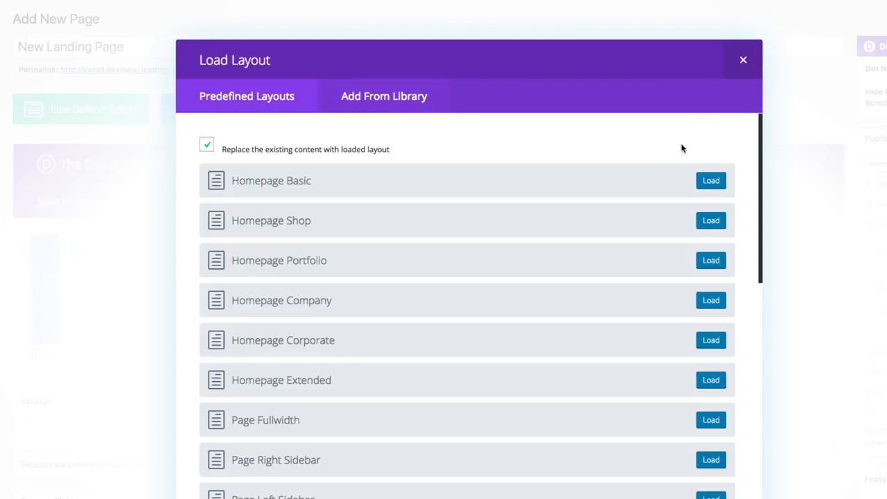
click(395, 103)
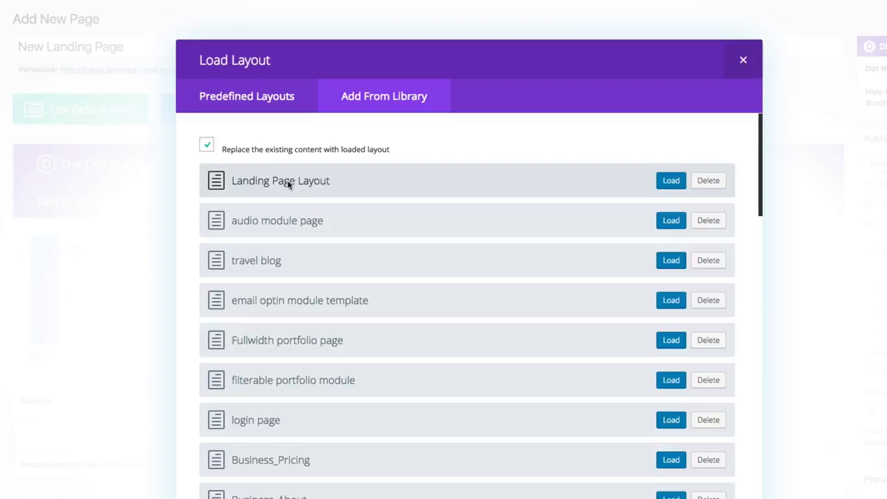
click(667, 181)
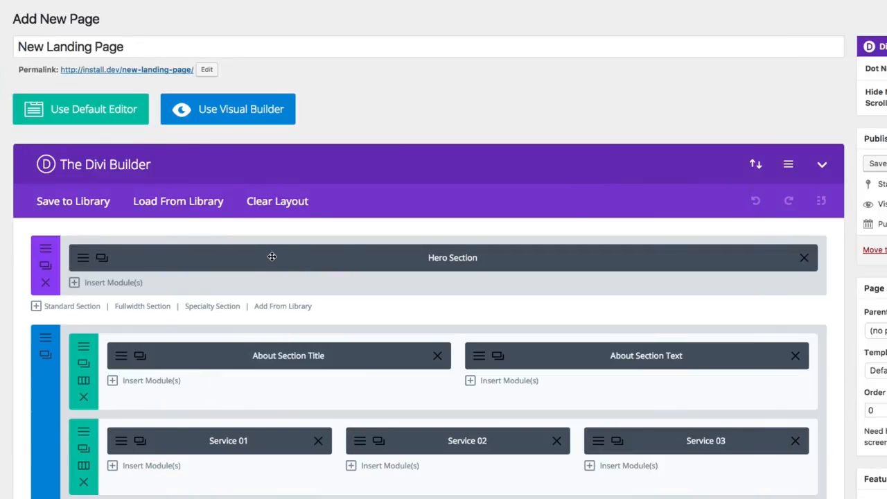
Examine the loaded layout's sections and modules in the builder, and preview the page's front end
scroll(460, 289, down, 20)
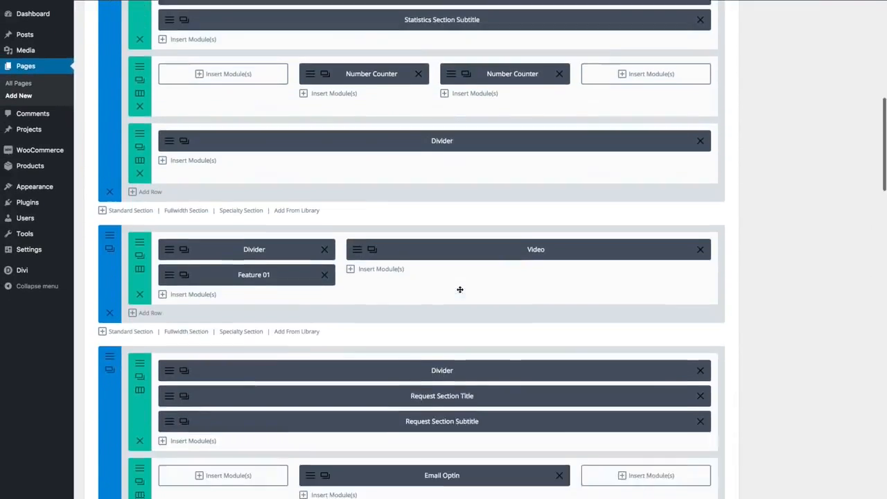
scroll(460, 289, down, 15)
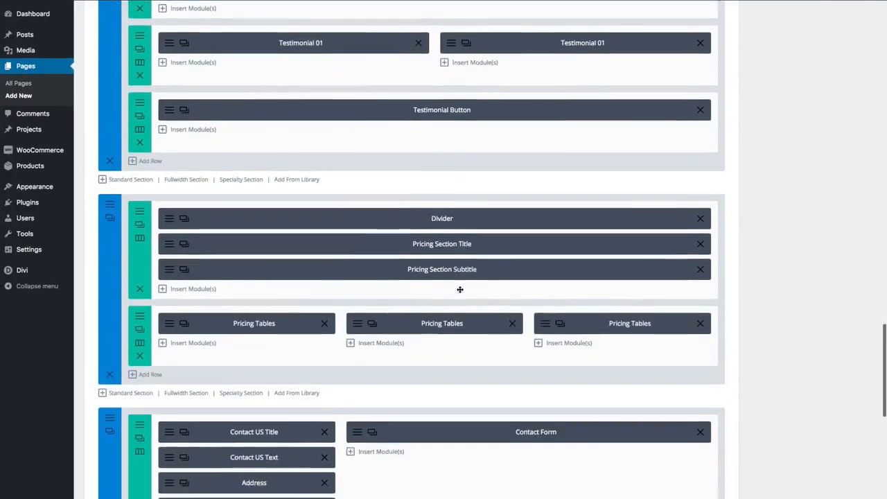
scroll(459, 289, up, 20)
scroll(459, 289, up, 10)
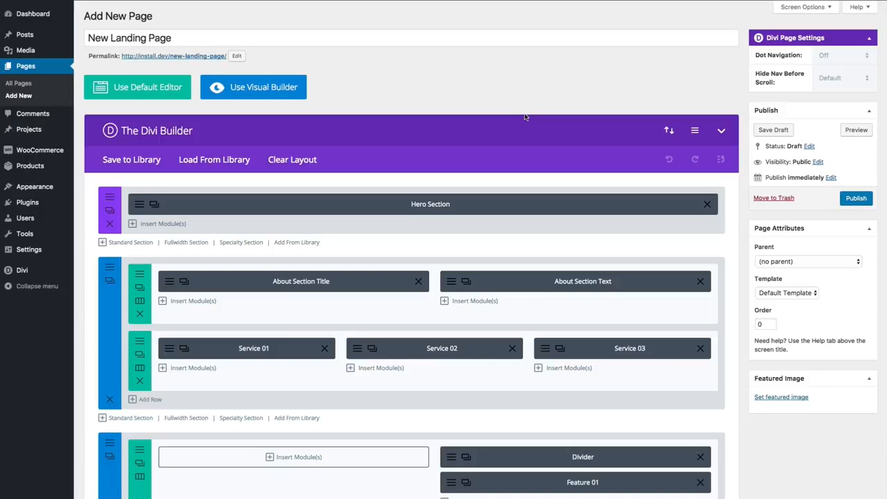
click(848, 130)
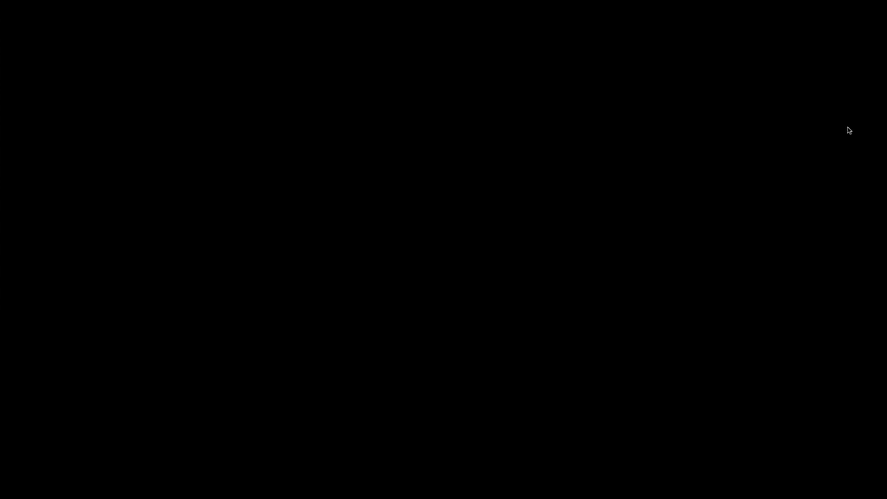
scroll(471, 127, down, 9)
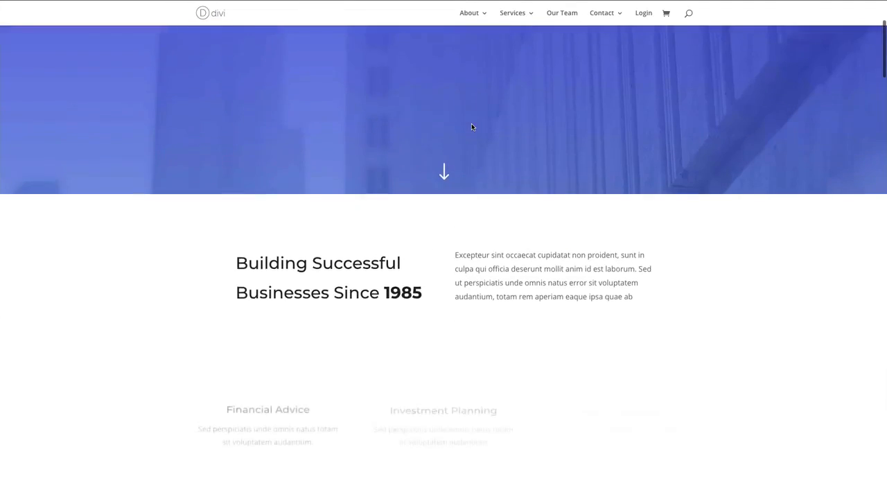
scroll(471, 127, down, 10)
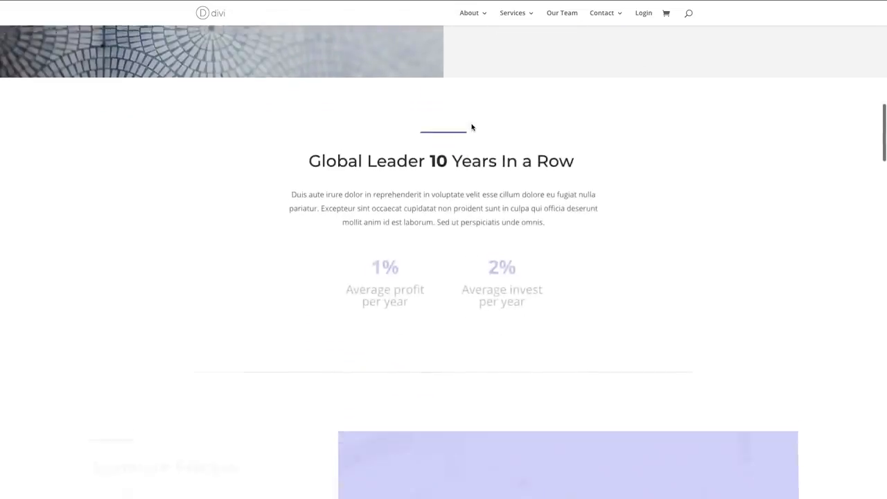
scroll(471, 126, up, 15)
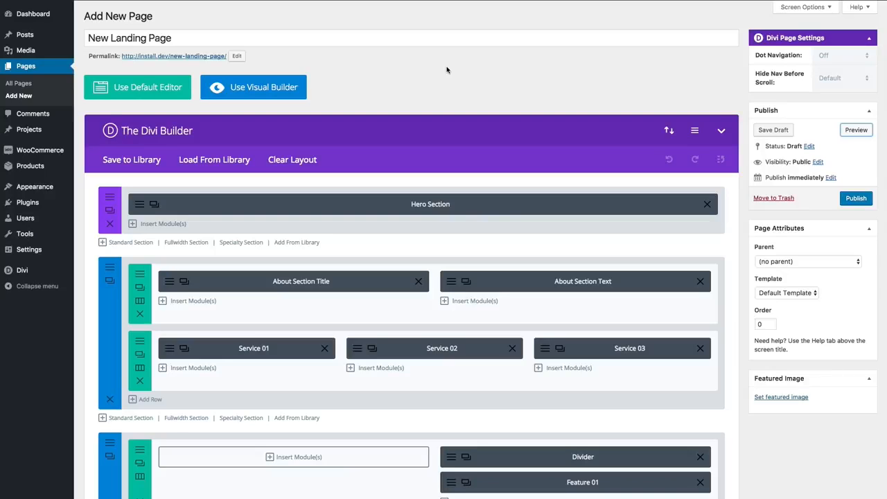
Clear the entire layout from the page and switch it to the Visual Builder
click(285, 160)
click(445, 311)
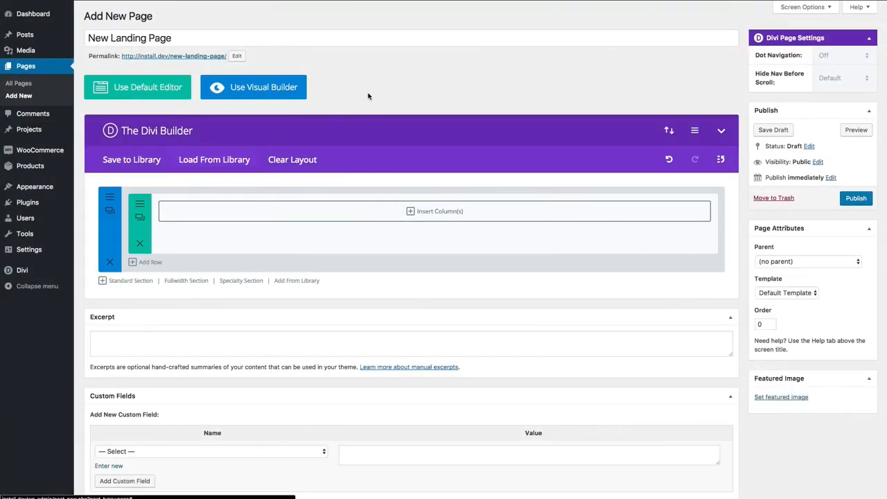
click(277, 97)
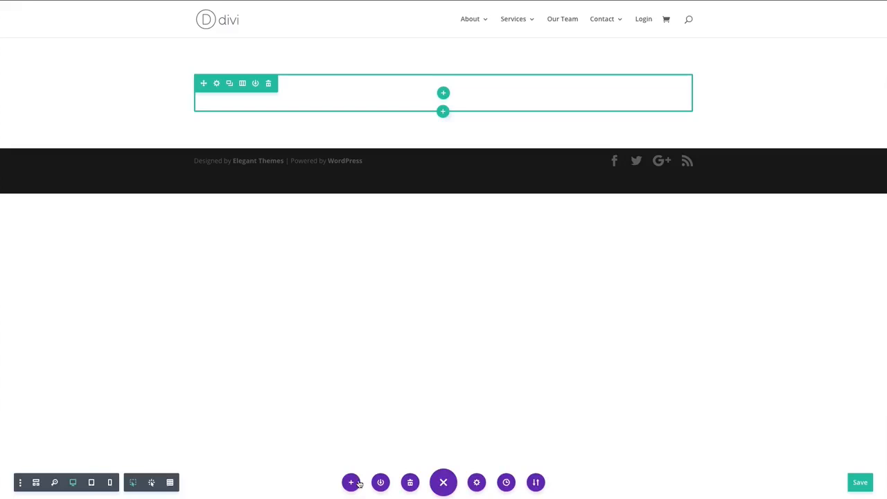
Load the saved "Landing Page Layout" from the library in the Visual Builder, replacing existing content, and check the page
click(352, 483)
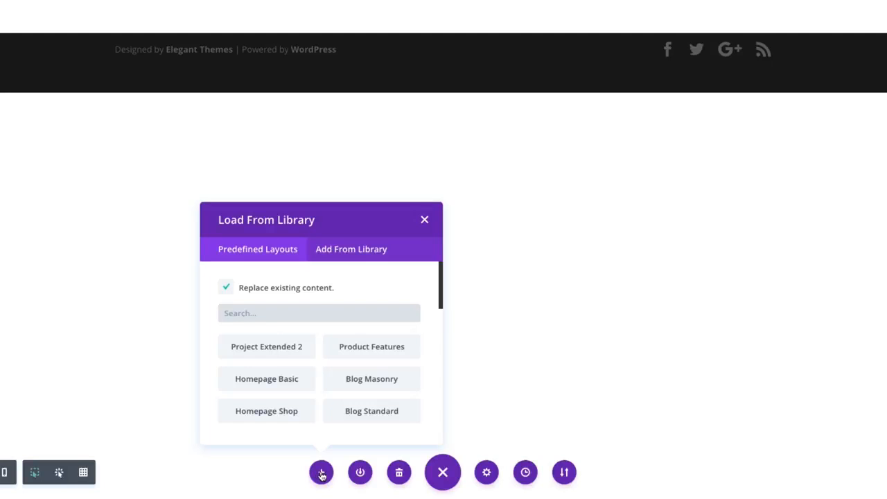
click(352, 255)
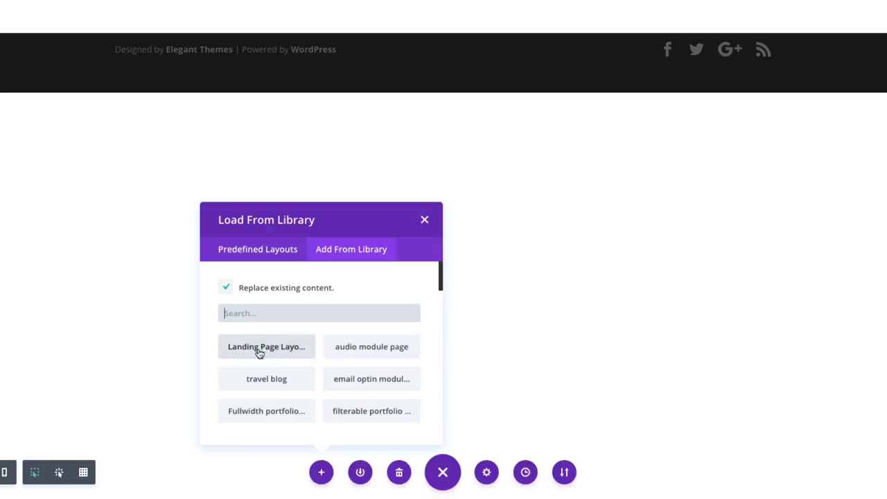
mouse_move(271, 351)
mouse_down()
mouse_move(263, 359)
mouse_move(276, 360)
mouse_up()
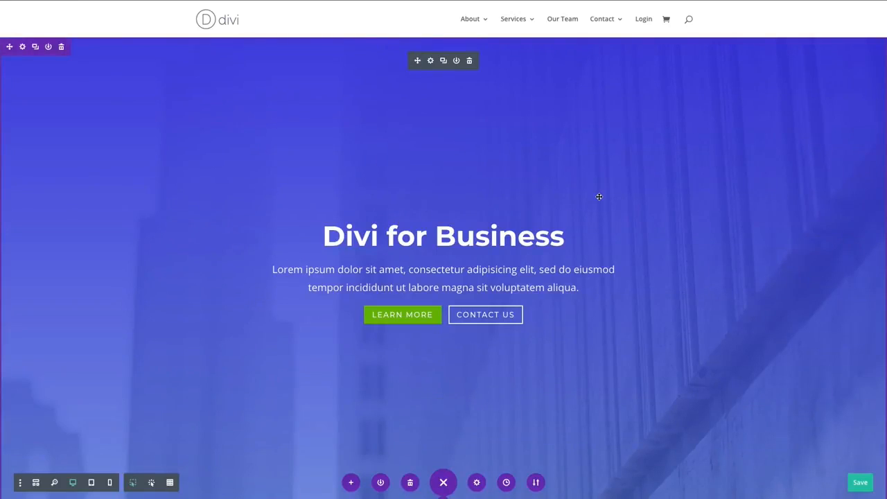
scroll(599, 196, down, 4)
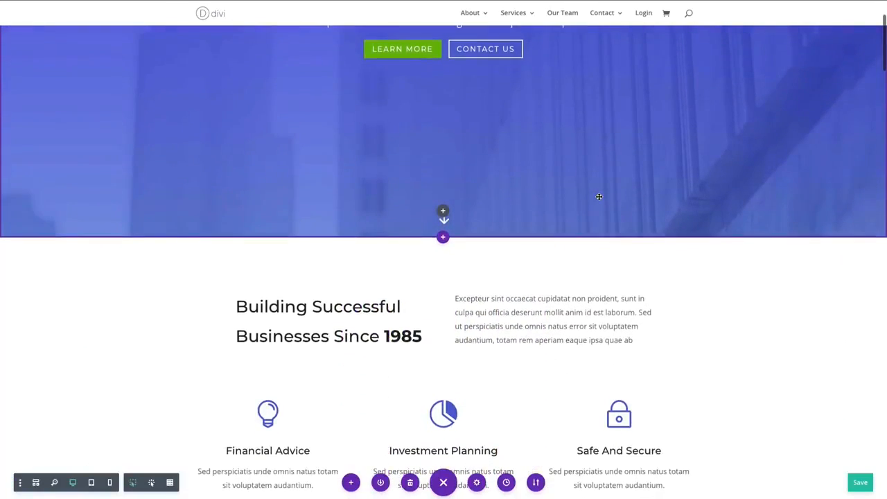
Bring up the saved library layouts for loading into the page and turn off replacing existing content
scroll(599, 197, down, 9)
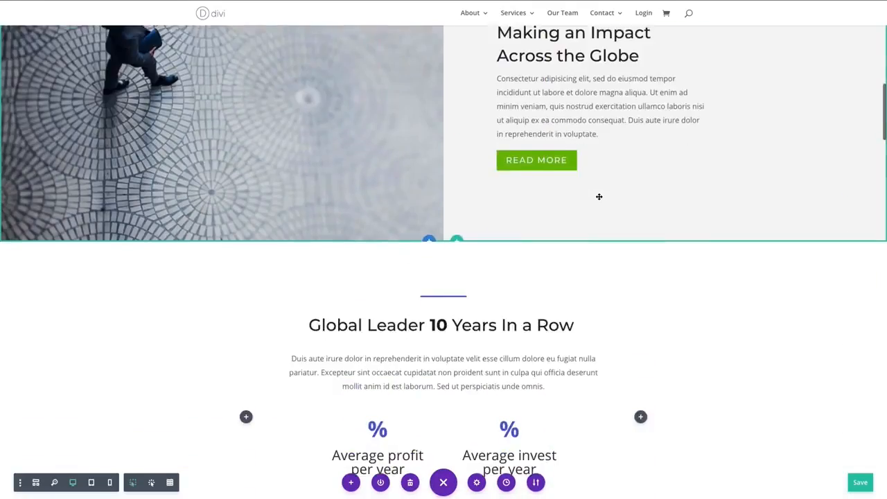
scroll(599, 197, down, 3)
scroll(599, 196, up, 10)
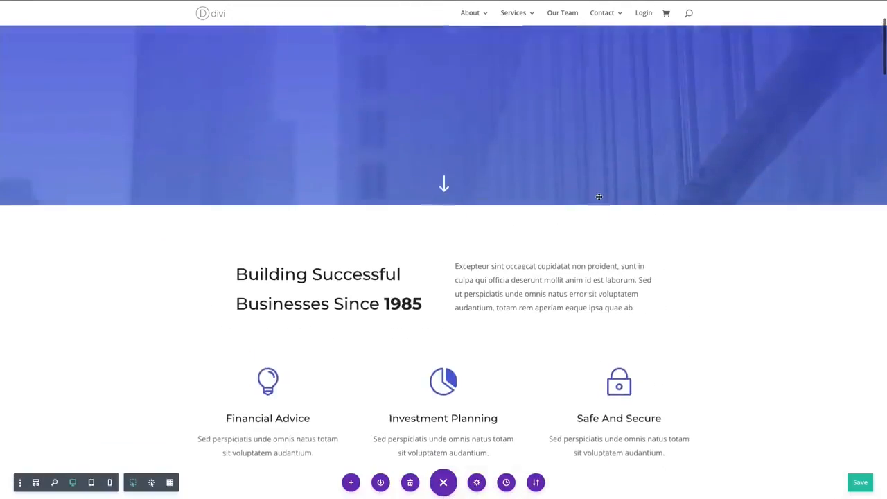
scroll(599, 197, up, 5)
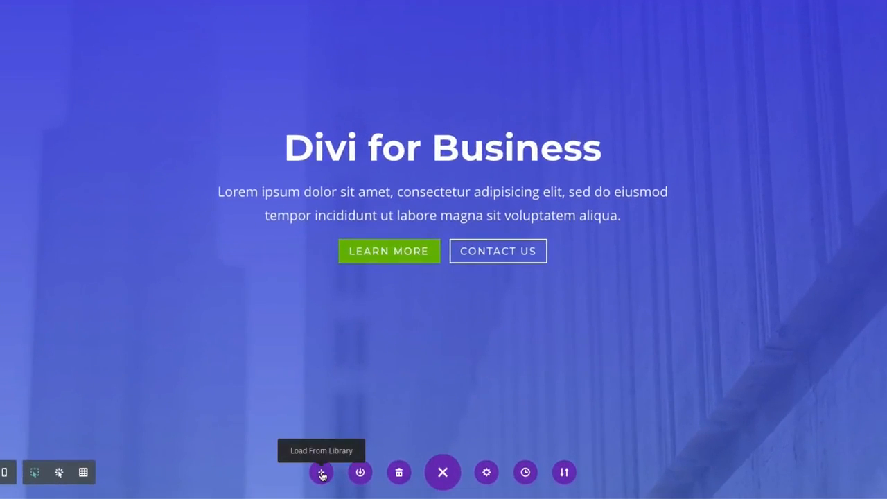
click(322, 474)
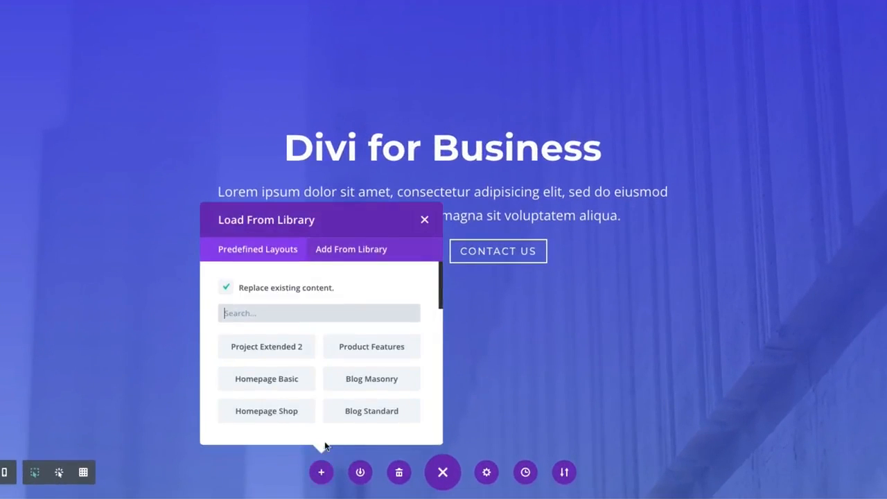
click(359, 254)
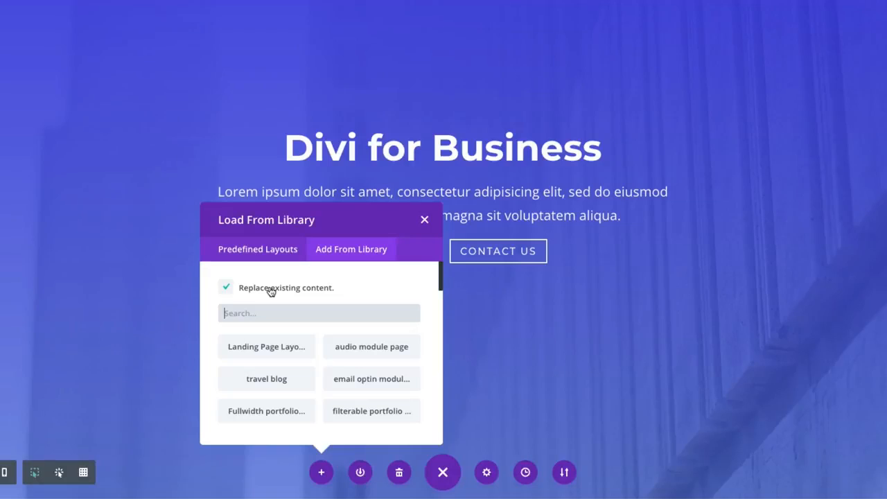
click(229, 289)
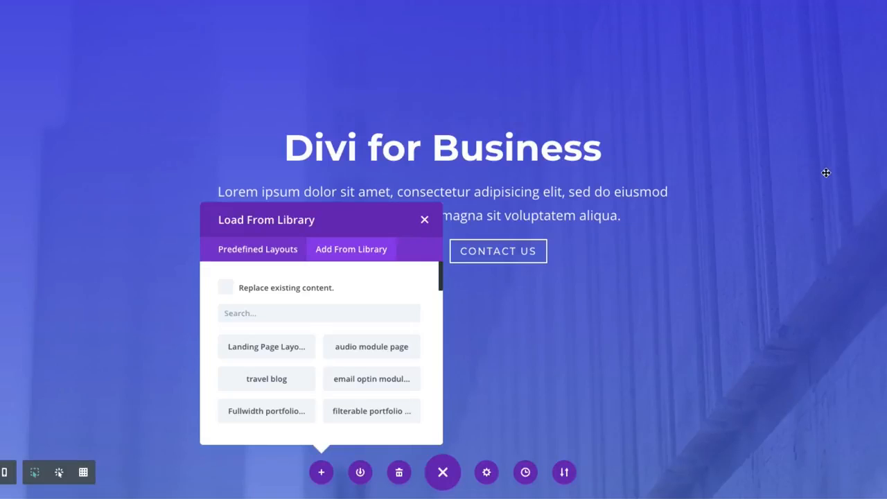
Load the saved Business_Contact layout from the library, adding it below the page's existing content
scroll(642, 196, down, 15)
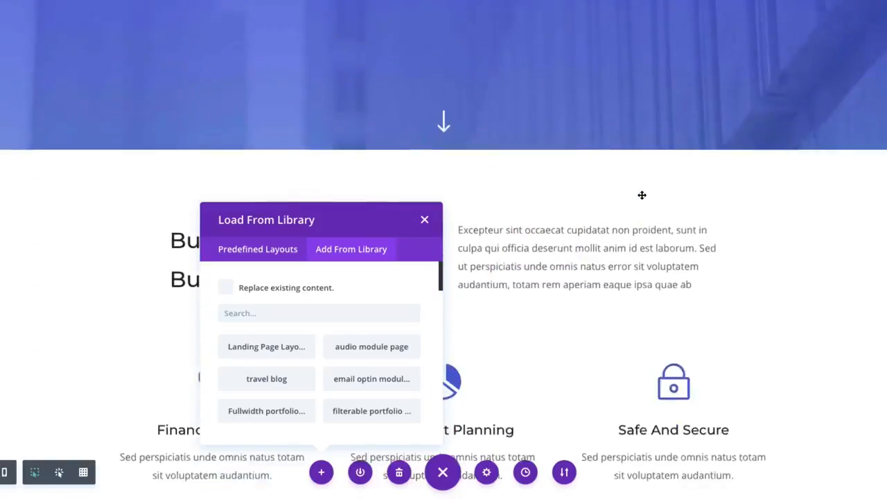
scroll(643, 196, down, 20)
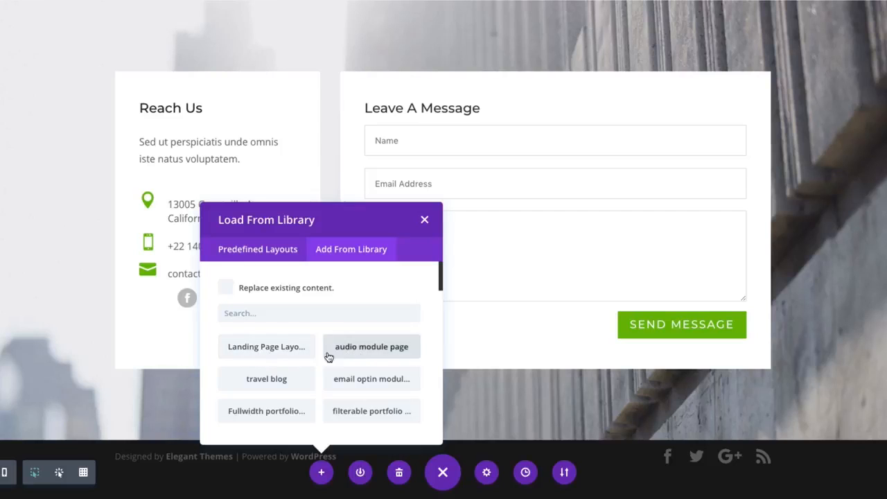
scroll(265, 361, down, 5)
scroll(266, 359, down, 2)
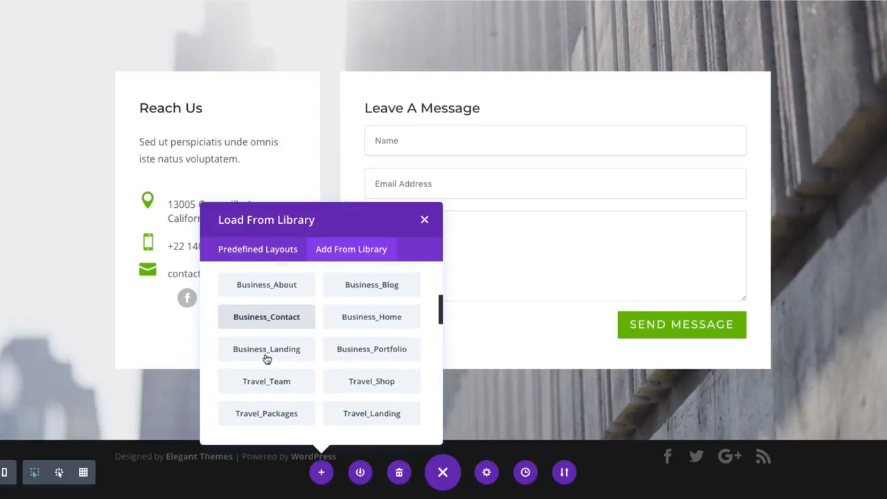
scroll(265, 360, up, 1)
scroll(266, 359, down, 1)
scroll(266, 358, up, 1)
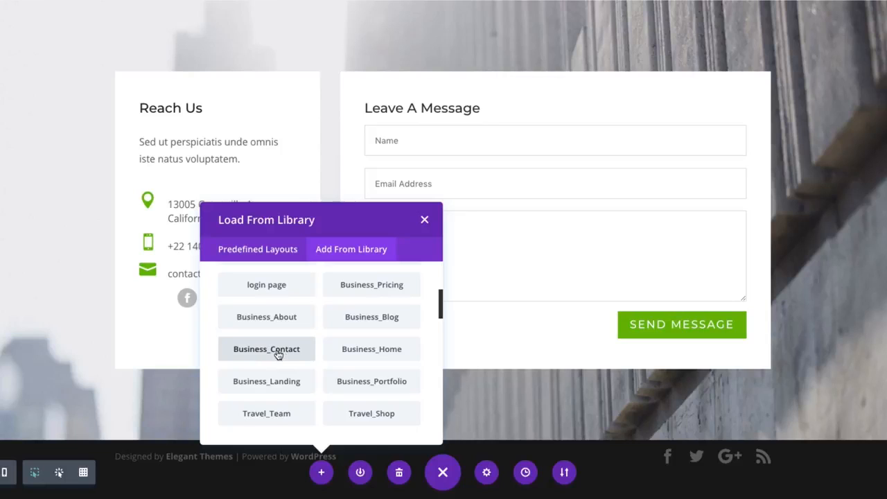
scroll(285, 352, up, 5)
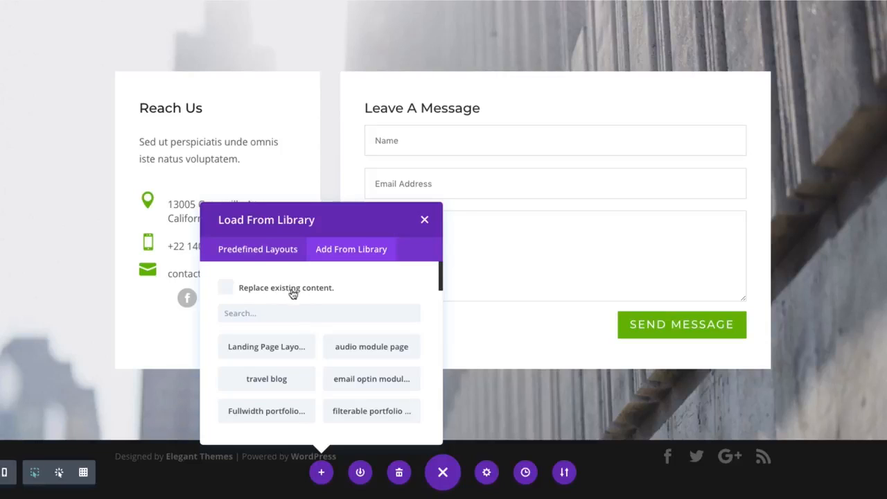
scroll(257, 295, down, 5)
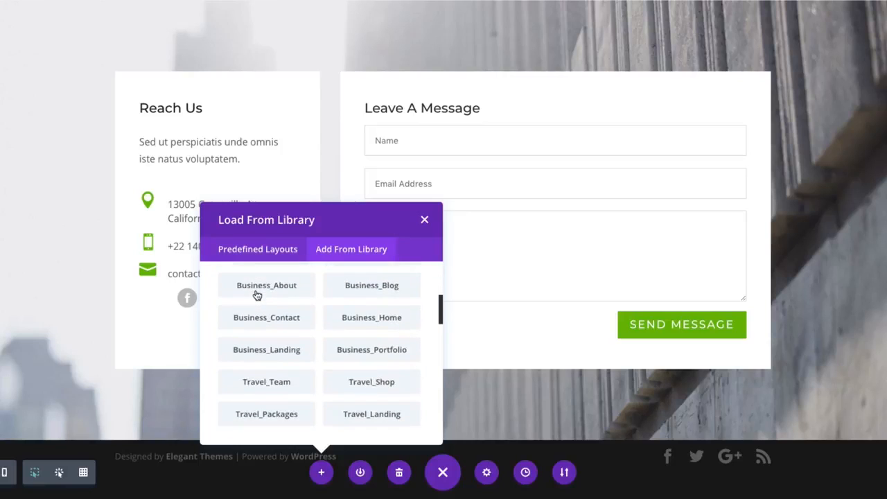
scroll(258, 303, down, 1)
scroll(266, 313, up, 1)
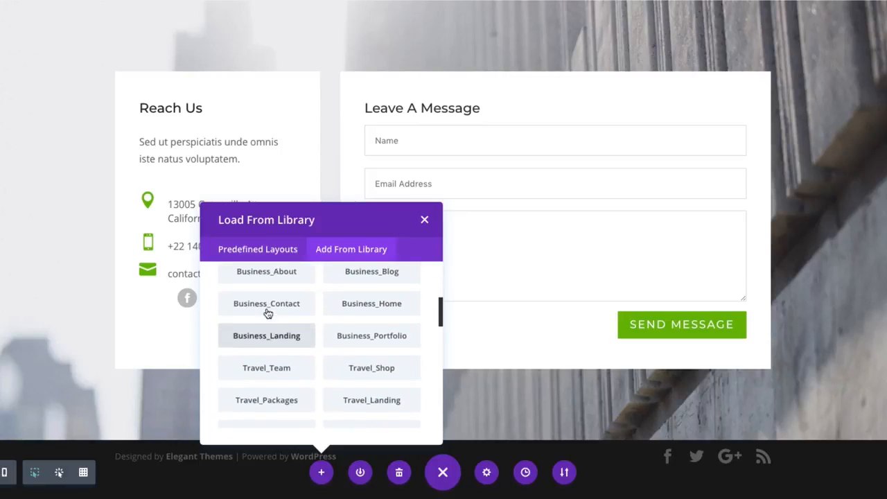
click(264, 311)
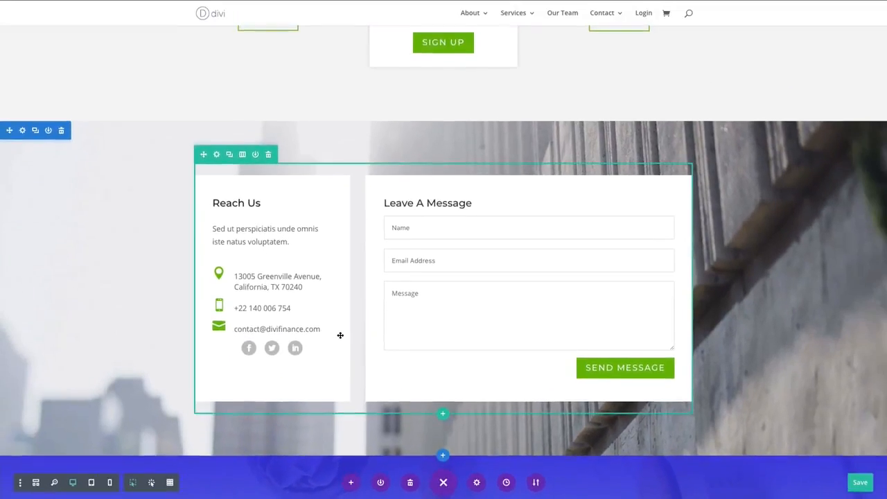
Examine the combined page, from the added contact sections at its end back up to the "Divi for Business" header
scroll(341, 334, down, 6)
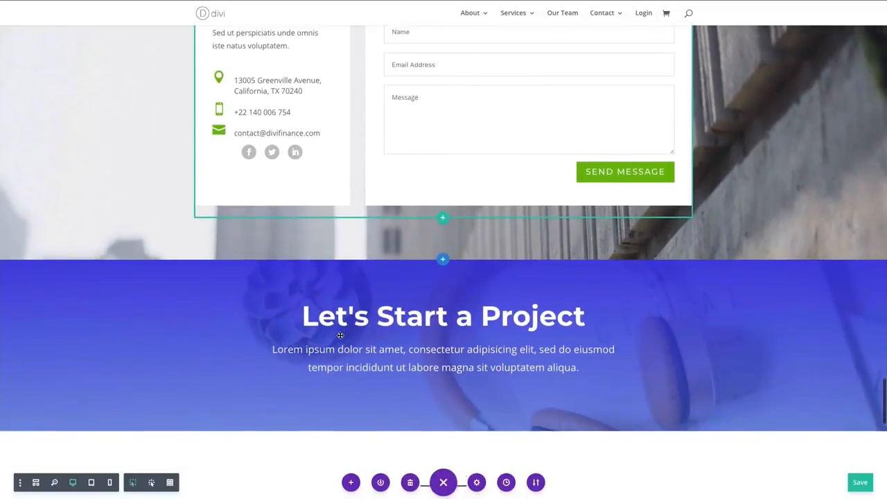
scroll(340, 335, down, 9)
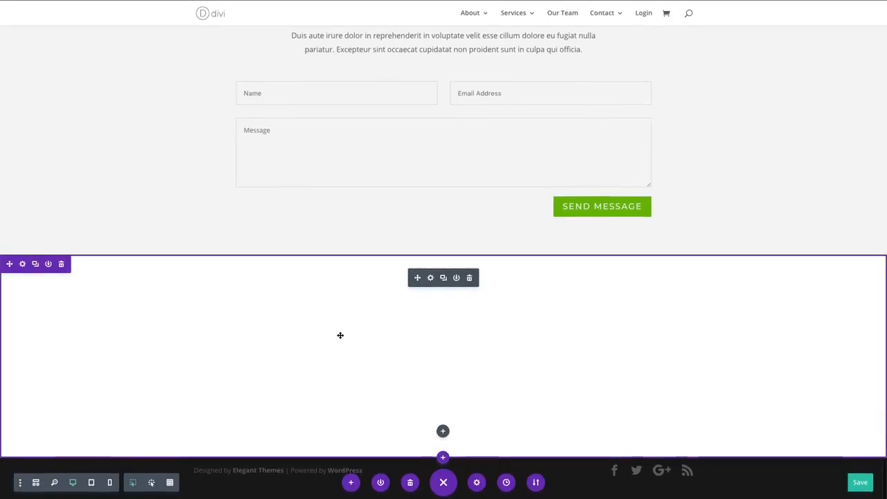
scroll(341, 335, up, 7)
scroll(340, 335, up, 10)
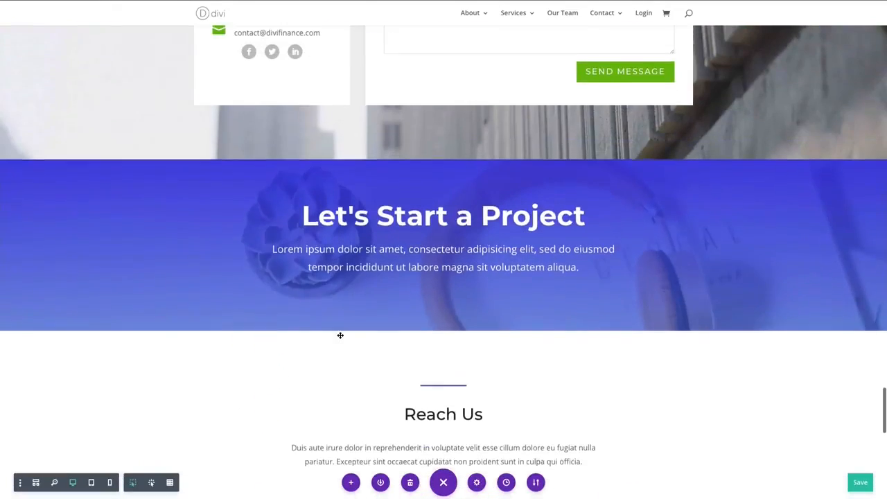
scroll(341, 336, up, 15)
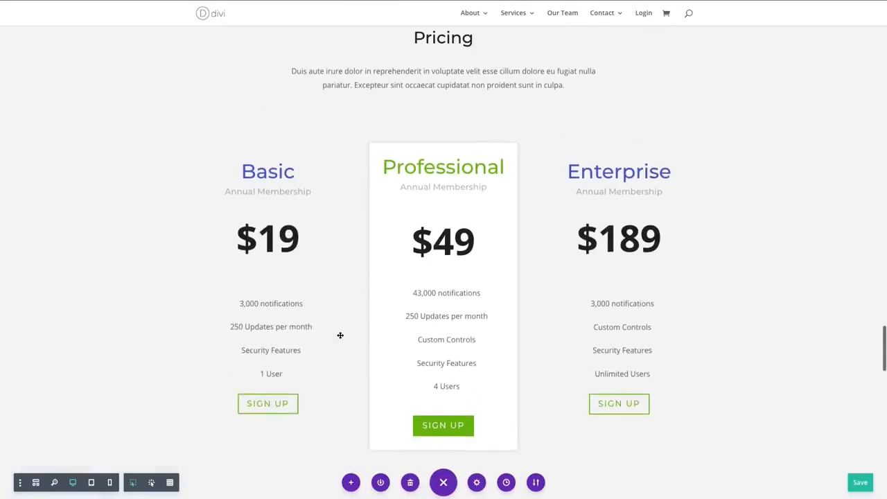
scroll(340, 336, up, 20)
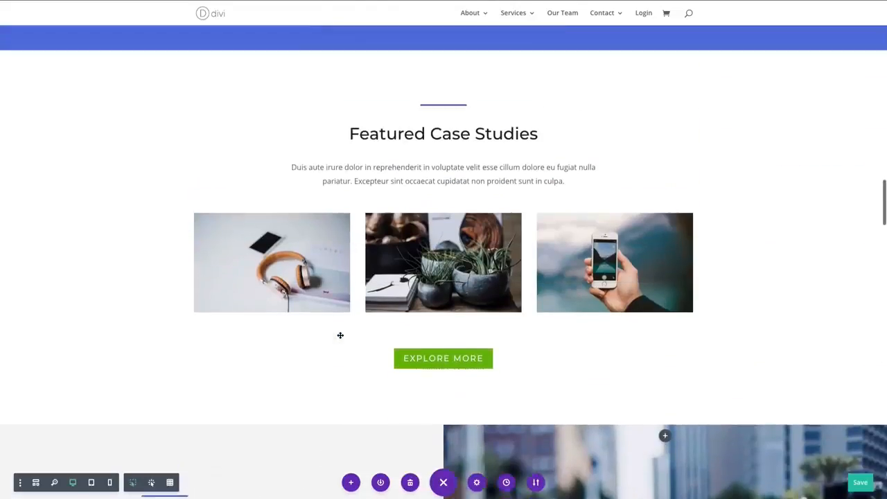
scroll(341, 336, up, 15)
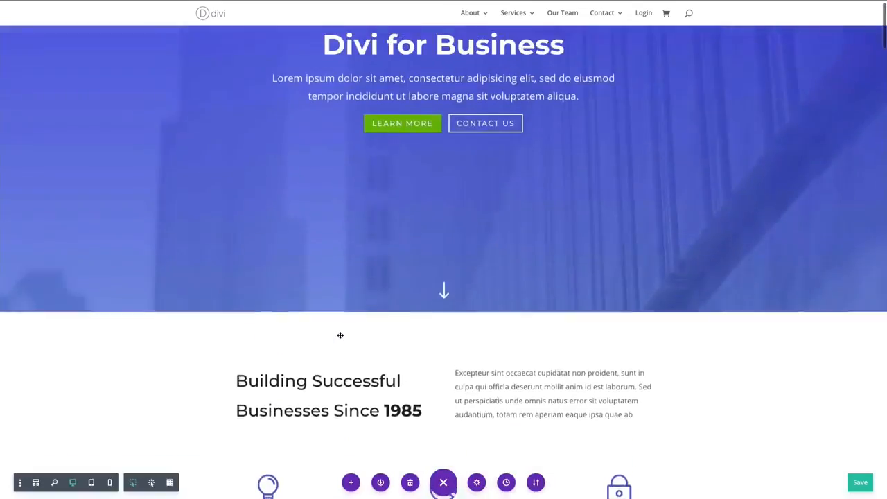